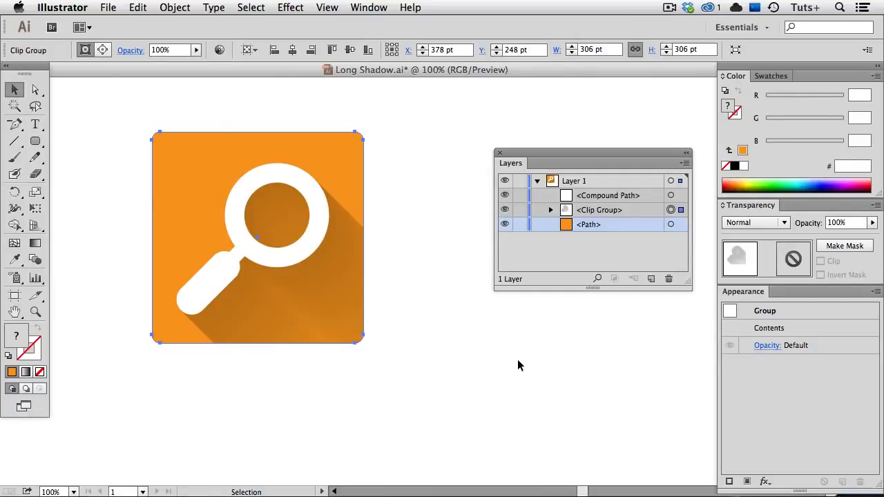
Delete the existing shadow clip group from the orange icon and select the orange background square
key("Delete")
left_click(343, 293)
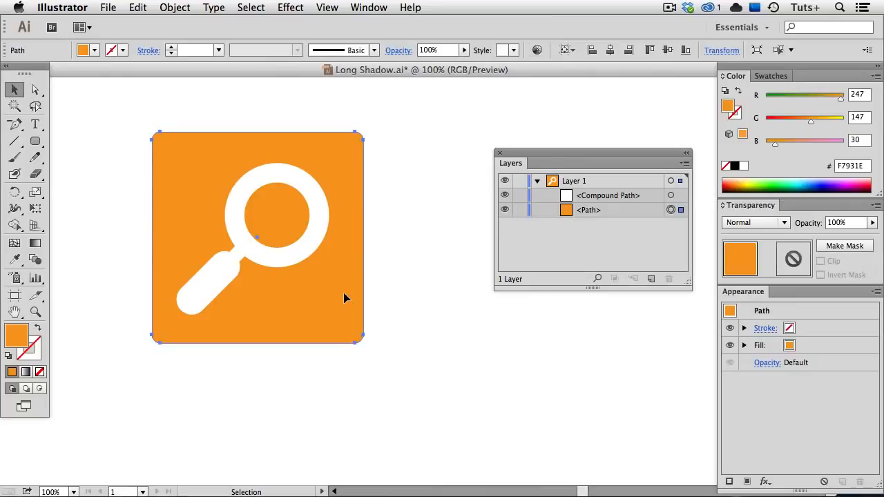
Copy the white magnifying glass and paste two duplicates of it in back of the original
left_click(316, 239)
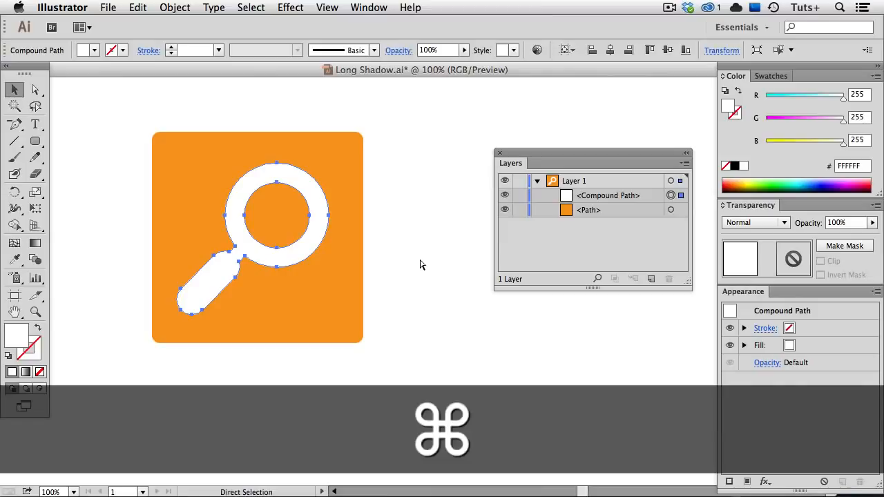
key("super+c")
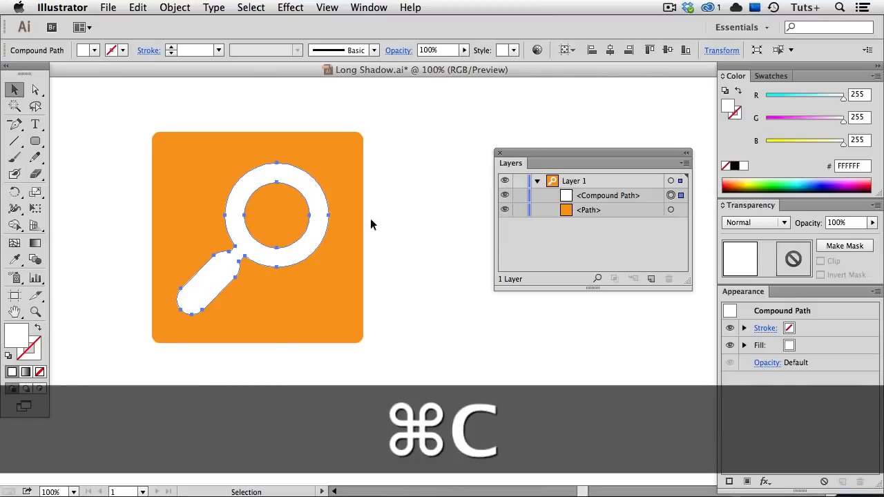
left_click(138, 8)
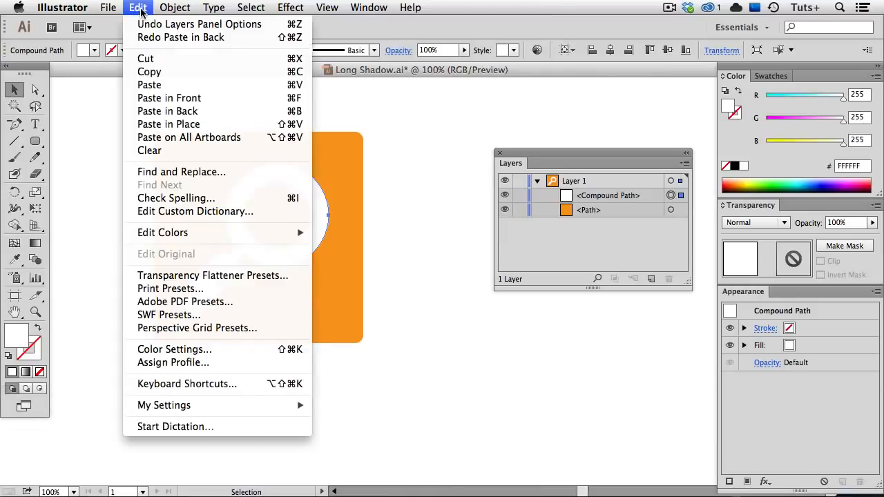
left_click(239, 112)
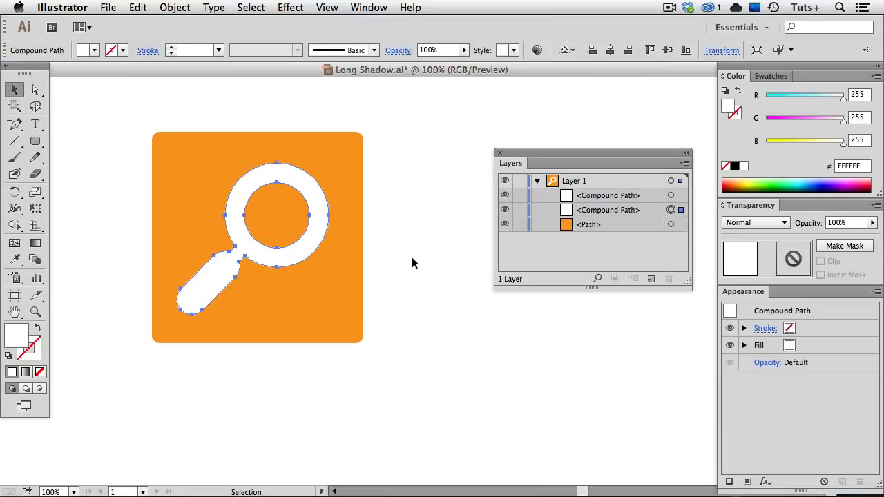
key("super+b")
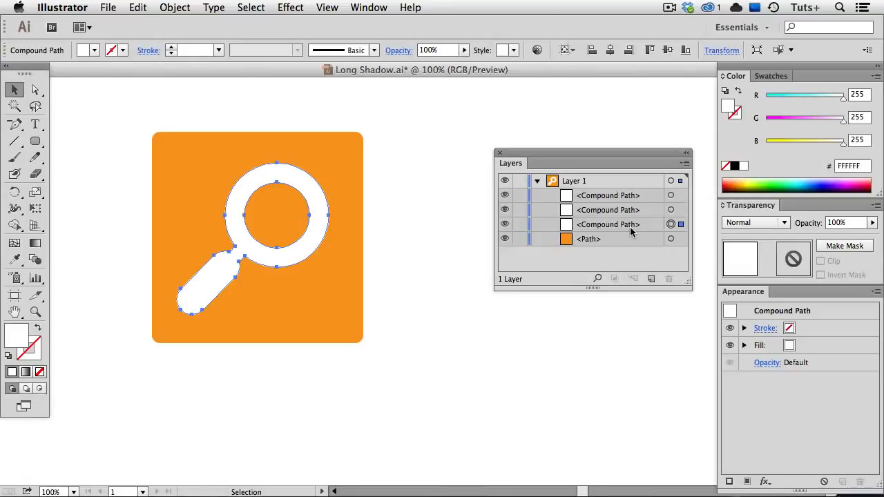
Hide the topmost magnifying glass and move the backmost copy diagonally down to the right at 45°, beyond the orange square
left_click(505, 196)
key("shift")
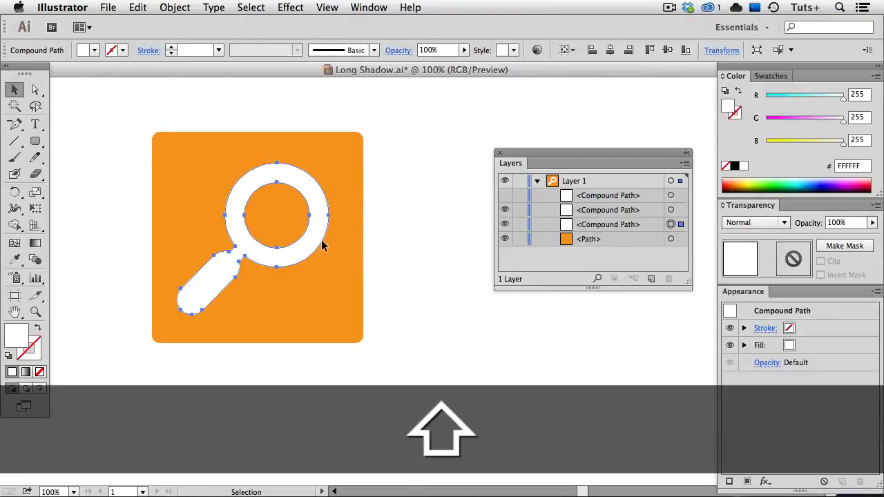
left_click_drag(322, 245, 463, 382)
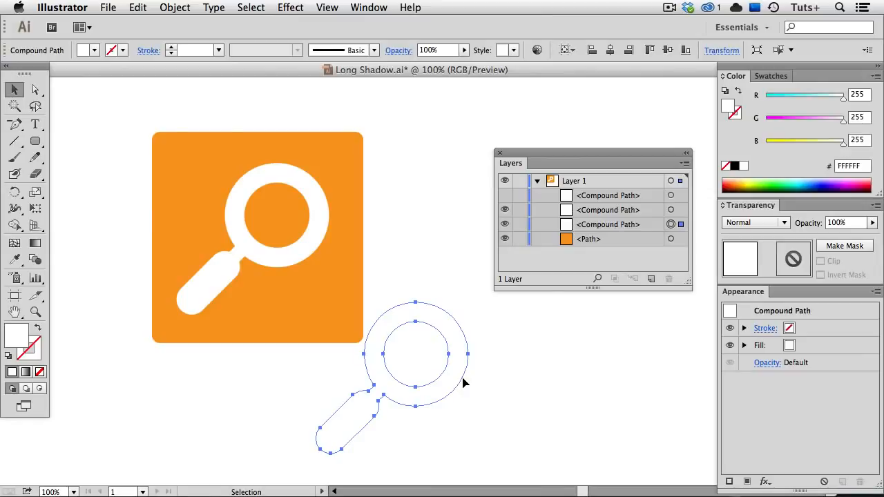
Fill both visible magnifying glass copies with black (000000)
left_click(322, 222, "shift")
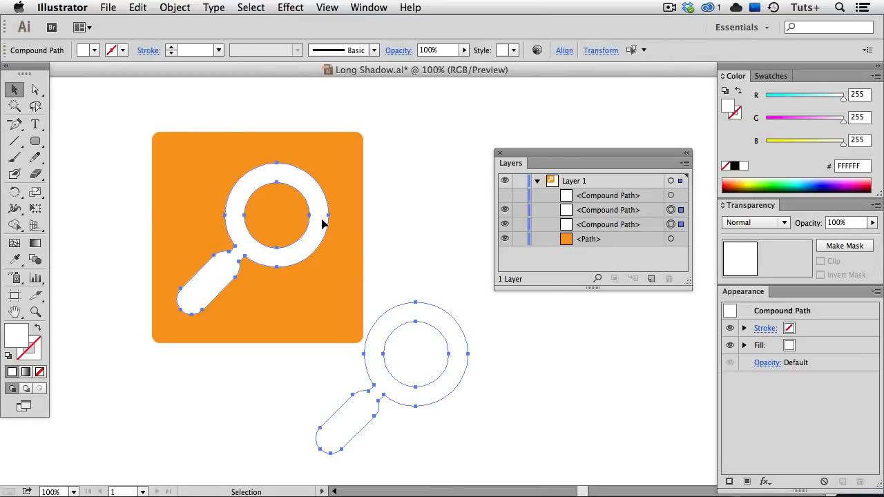
left_click(734, 167)
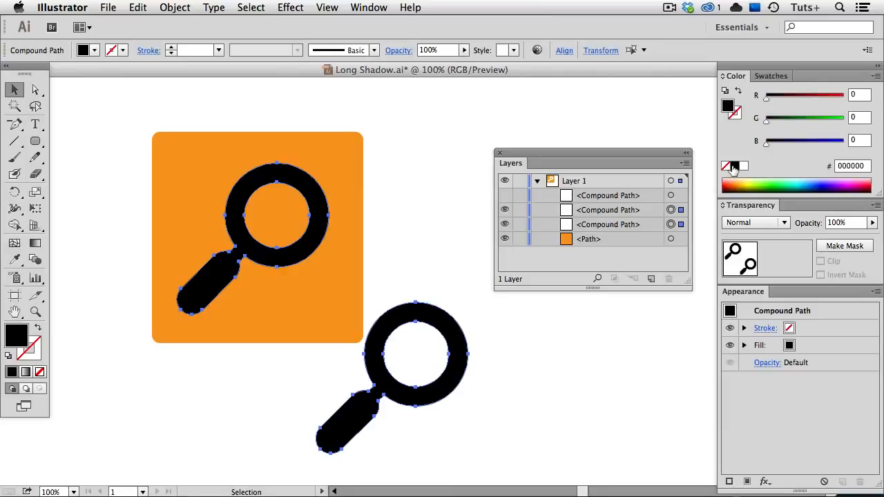
left_click(491, 320)
Set the opacity of the magnifying glass copy outside the square to 0%
left_click(453, 334)
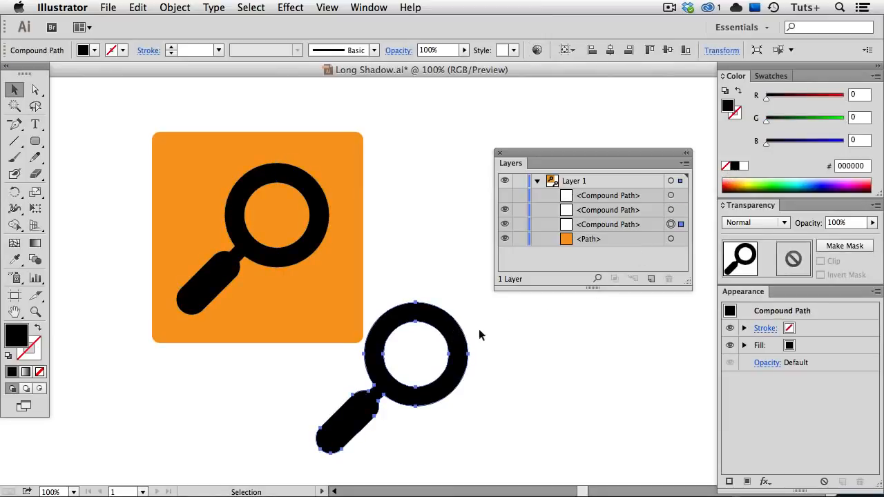
left_click(810, 223)
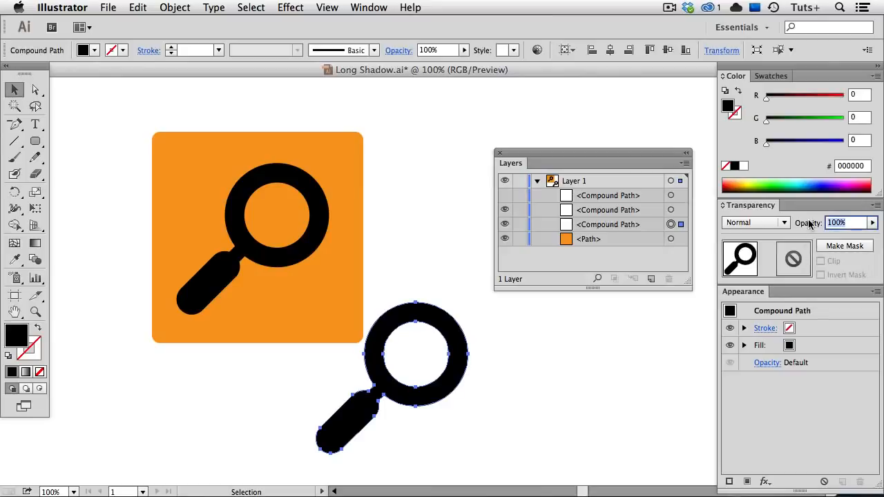
type("0")
key("Return")
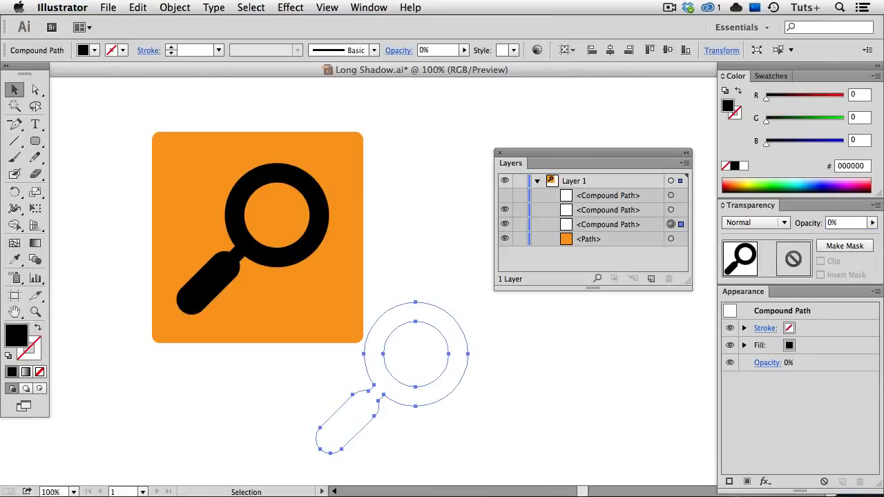
Make a blend between the black magnifying glass on the square and the transparent copy outside it
left_click(325, 216, "shift")
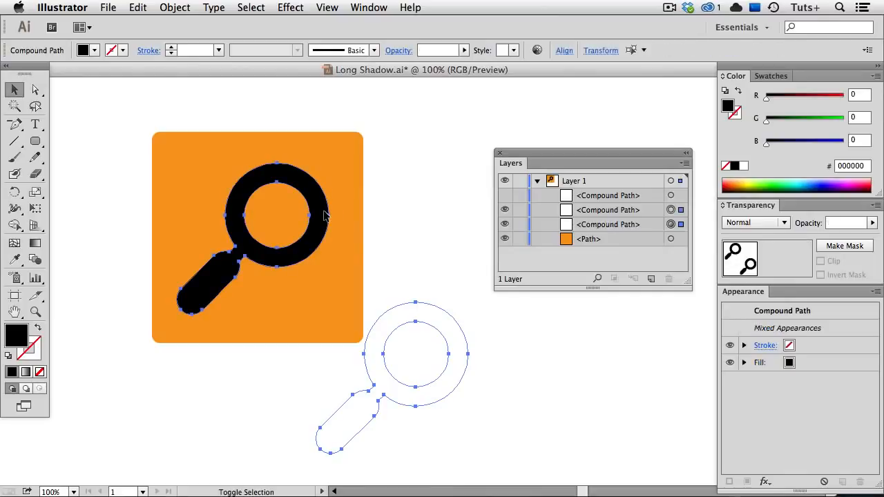
left_click(184, 11)
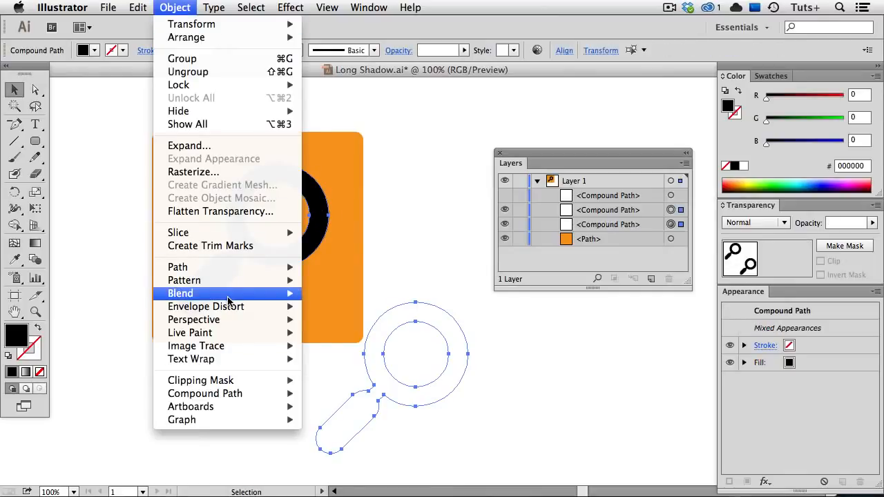
mouse_move(280, 297)
left_click(354, 296)
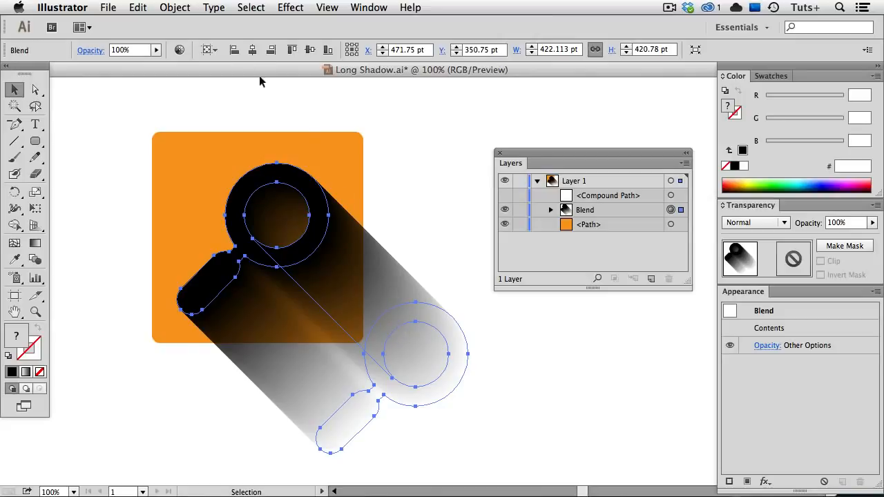
Open the blend's options and accept Specified Distance spacing of 1 pt
left_click(174, 8)
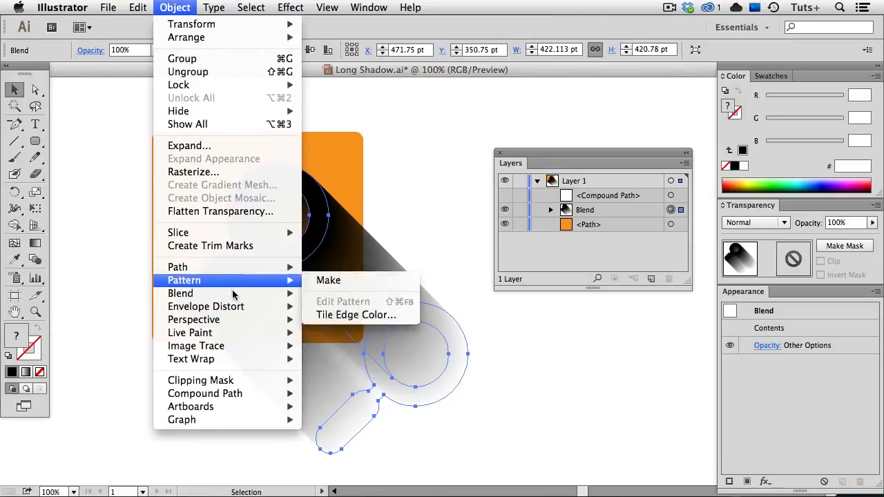
mouse_move(233, 295)
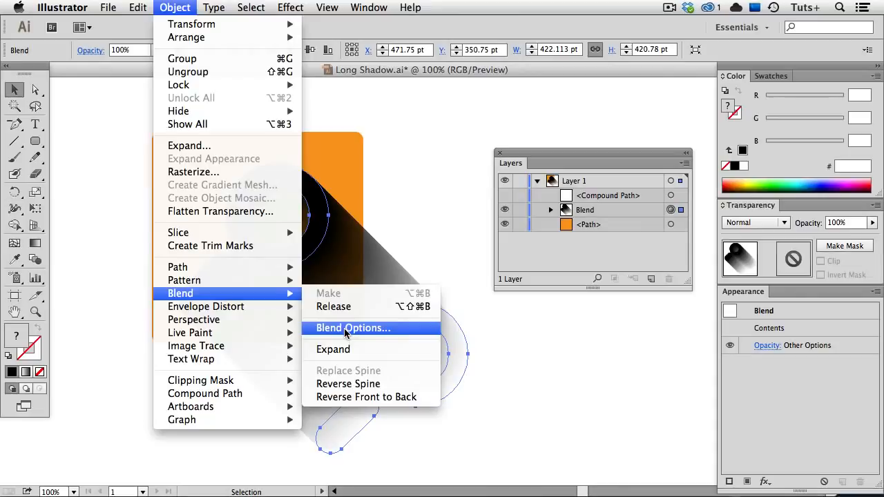
key("Escape")
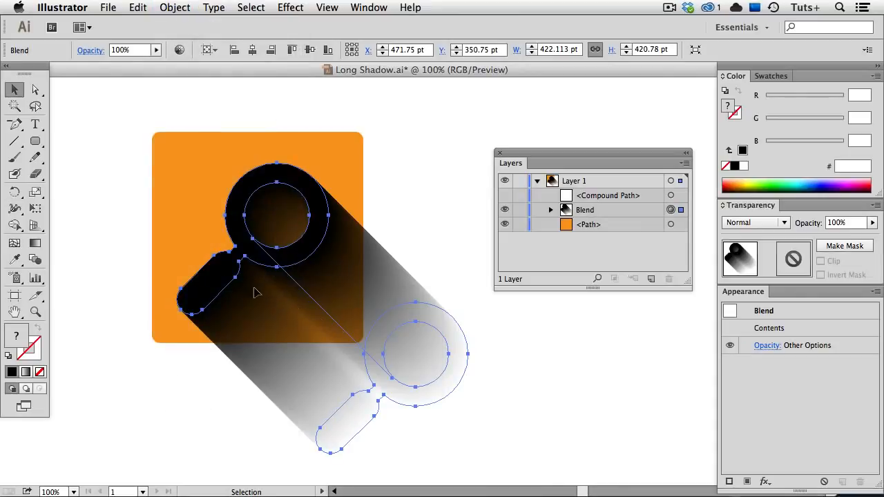
double_click(40, 257)
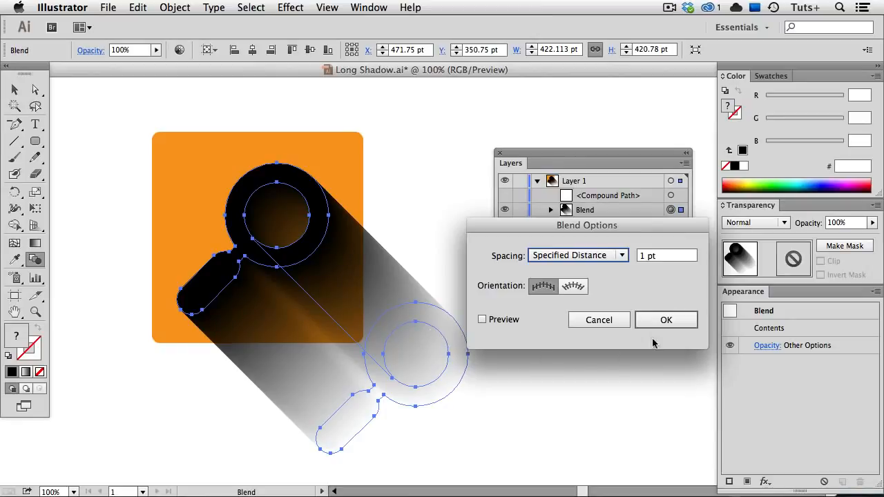
left_click(665, 321)
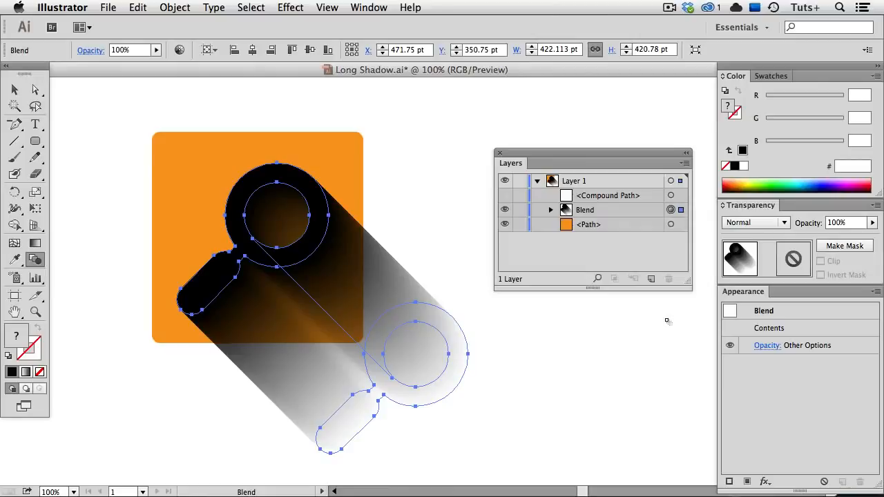
Set the shadow blend's blending mode to Multiply and its opacity to 25%
left_click(768, 227)
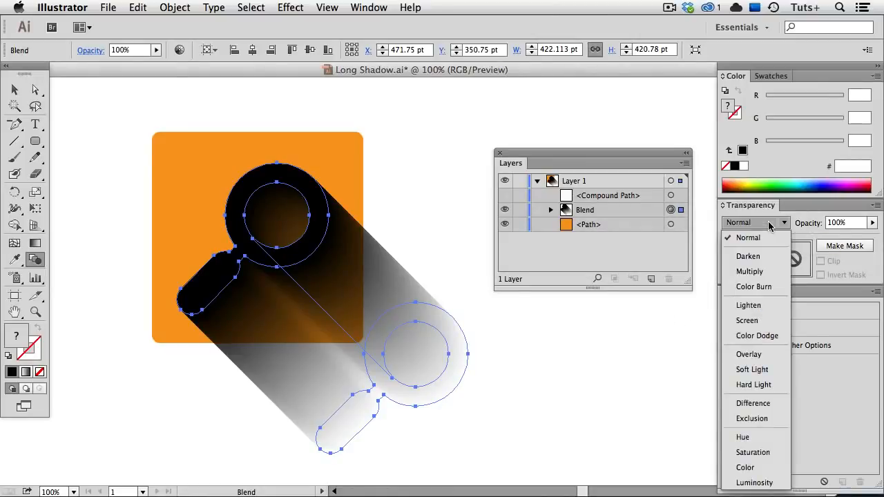
left_click(762, 275)
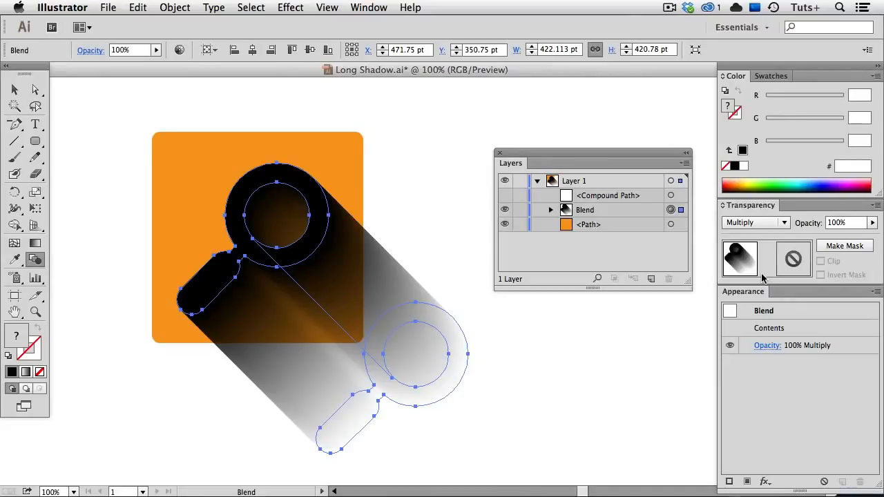
left_click(809, 227)
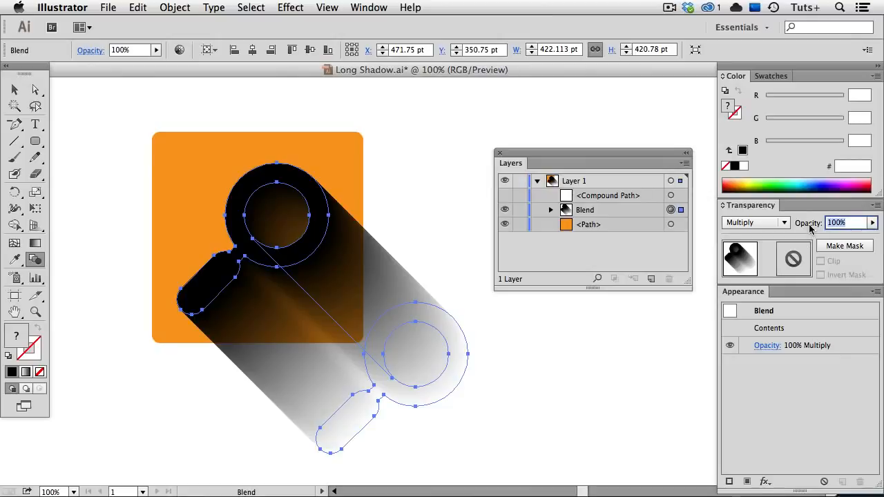
type("25")
key("Return")
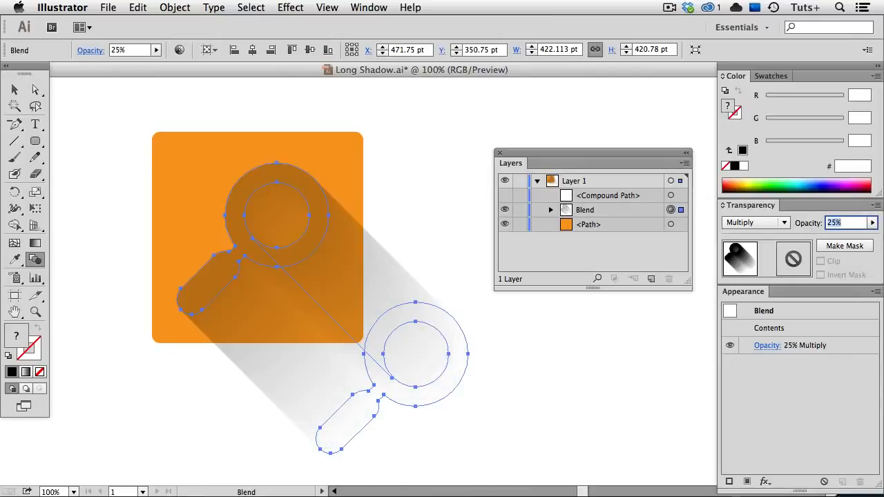
Show the hidden white magnifying glass again and deselect everything
left_click(505, 196)
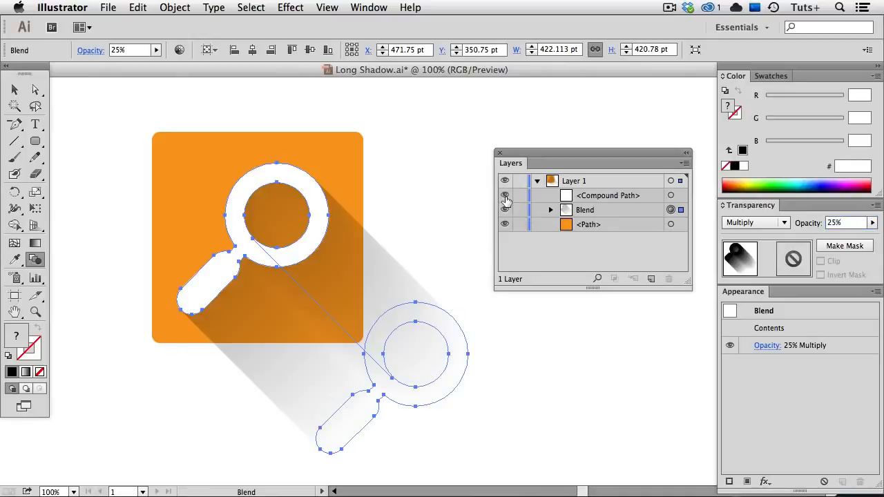
key("v")
left_click(577, 341)
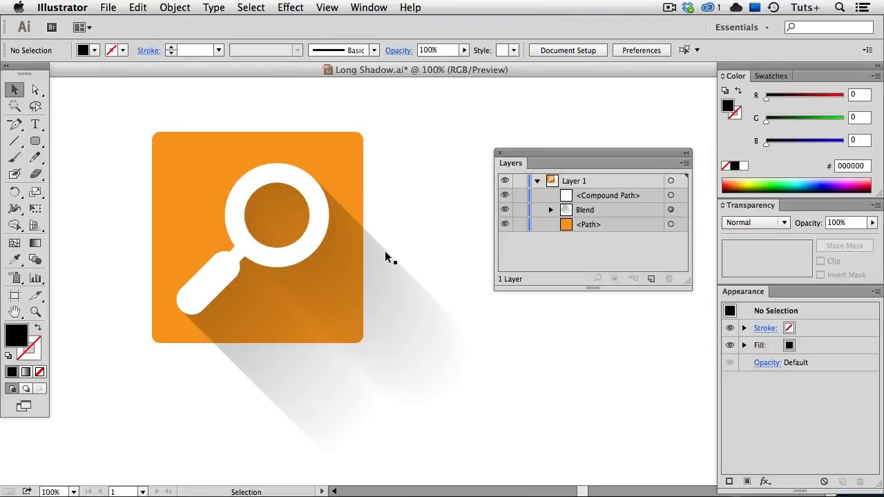
Duplicate the orange square in place and move the copy above the blend in the layer stacking order
left_click(362, 166)
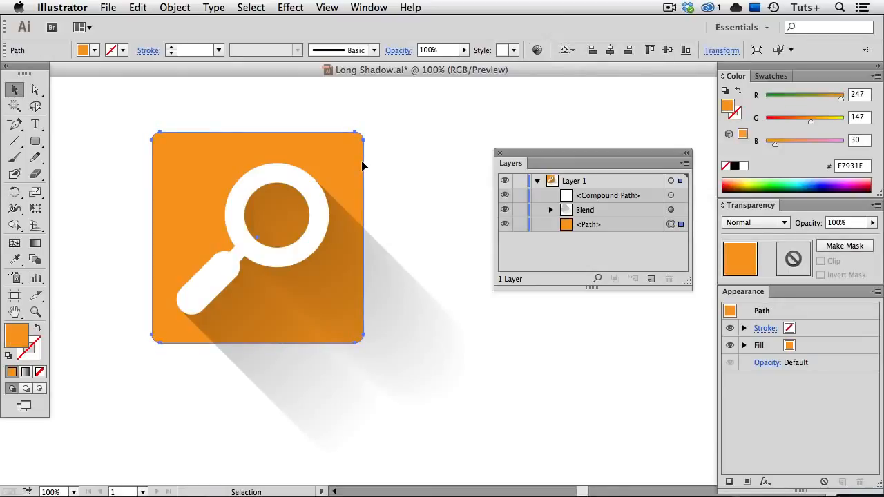
key("super+c")
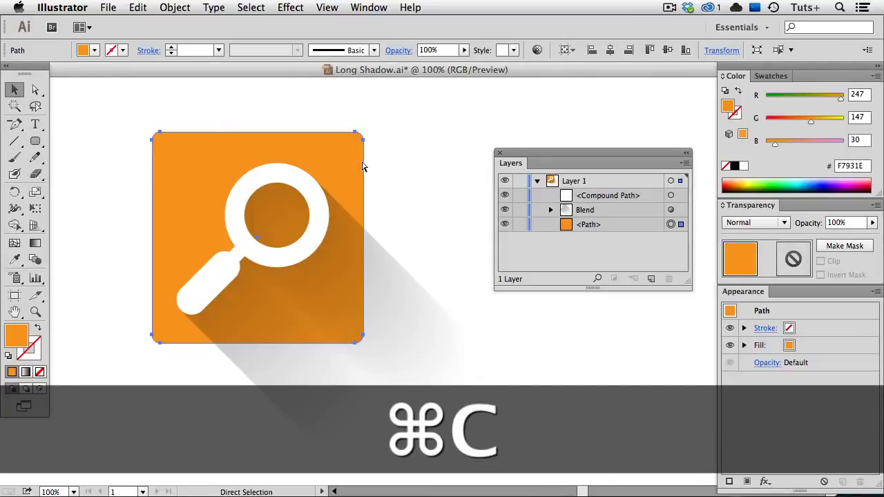
key("super+f")
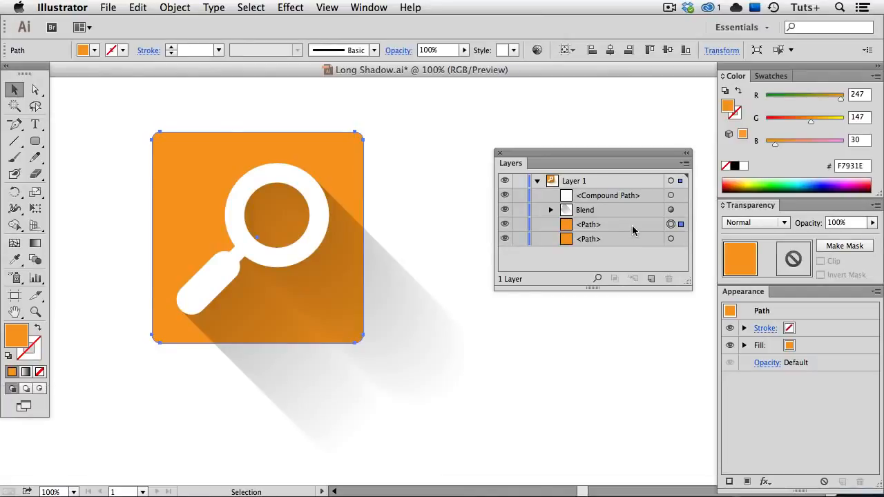
left_click(632, 230)
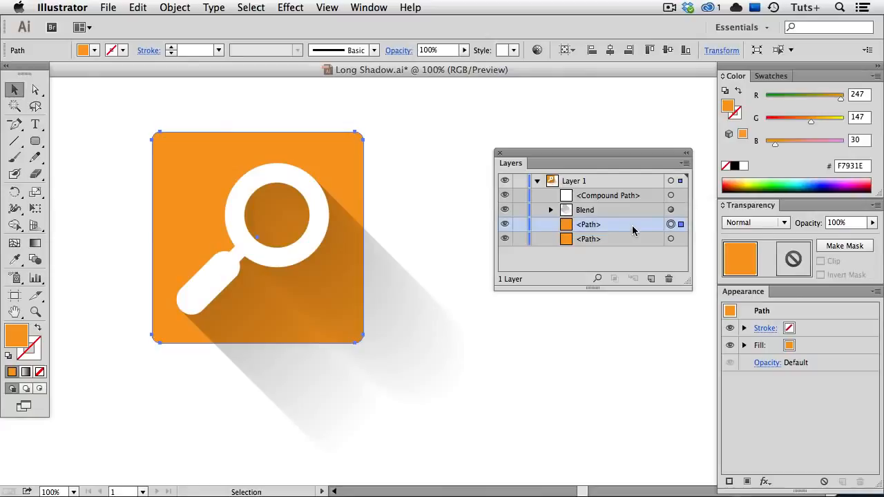
left_click_drag(633, 230, 628, 205)
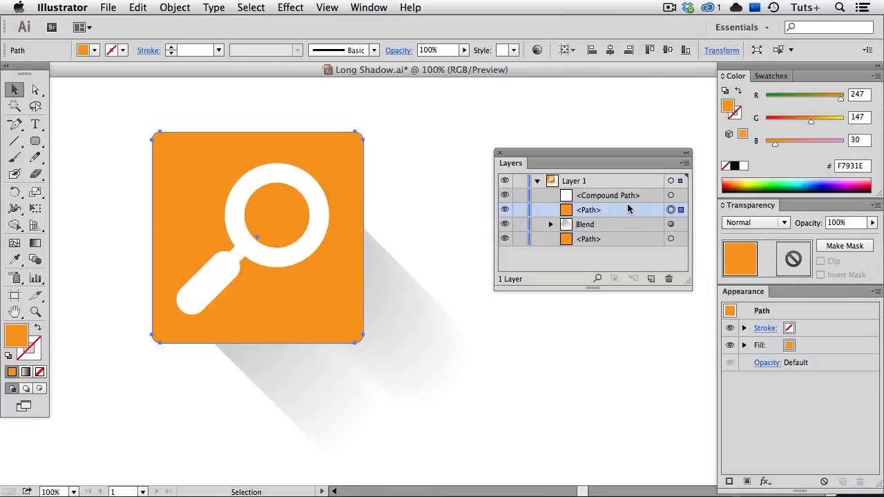
Make a clipping mask from the upper orange square and the blend, and expand the clip group in the layer list
key("shift")
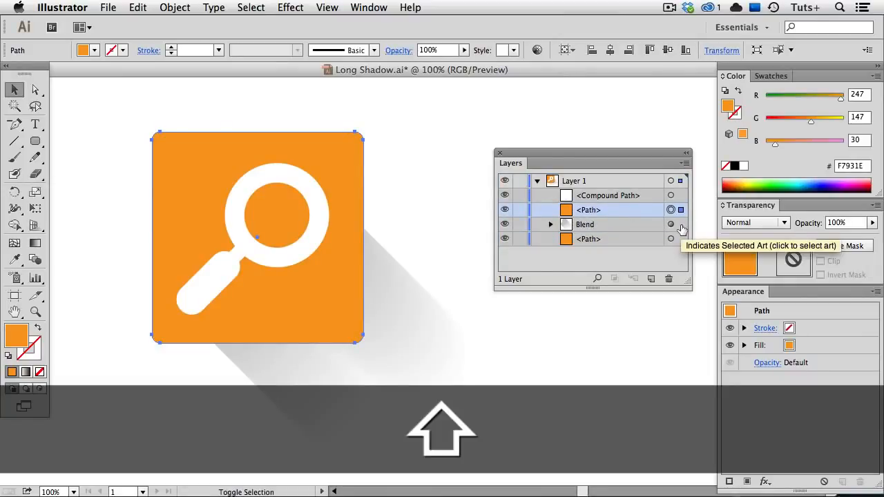
left_click(680, 226, "shift")
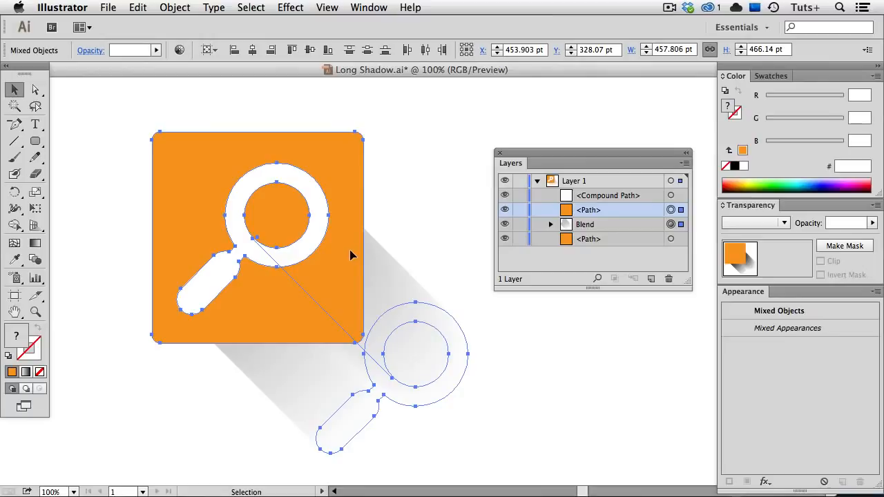
left_click(176, 7)
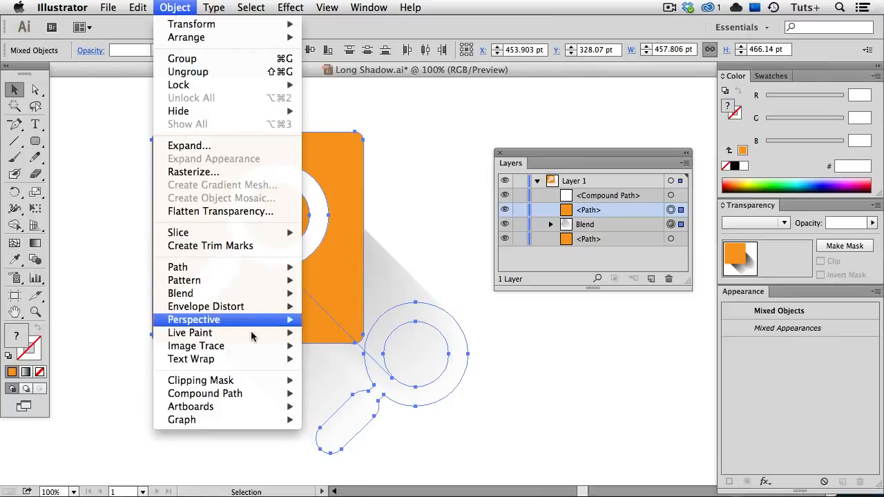
mouse_move(266, 382)
left_click(329, 381)
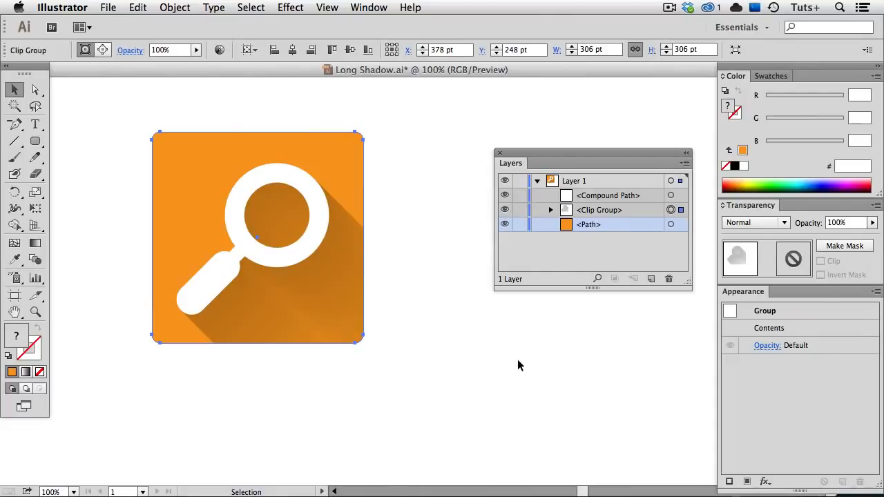
left_click(550, 210)
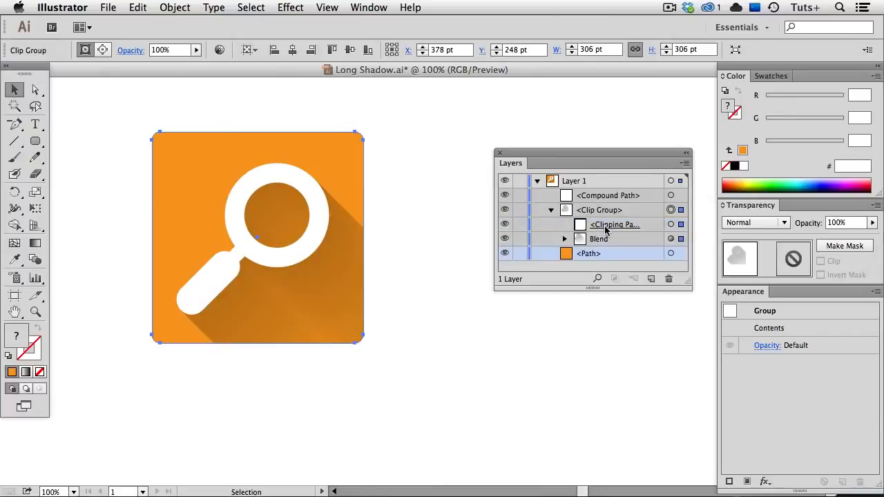